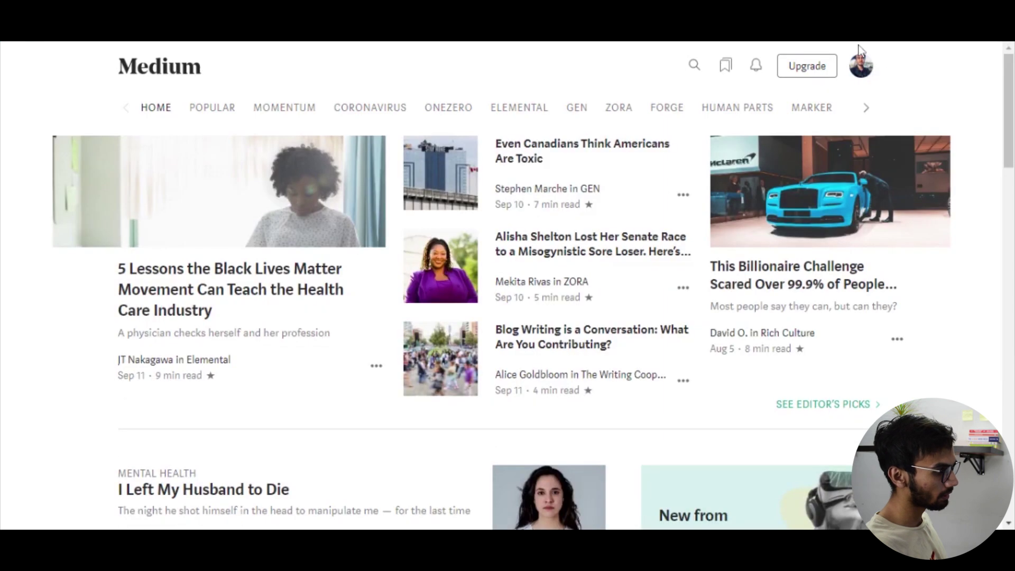
Go to the Medium Partner Program page from the avatar account menu.
left_click(867, 70)
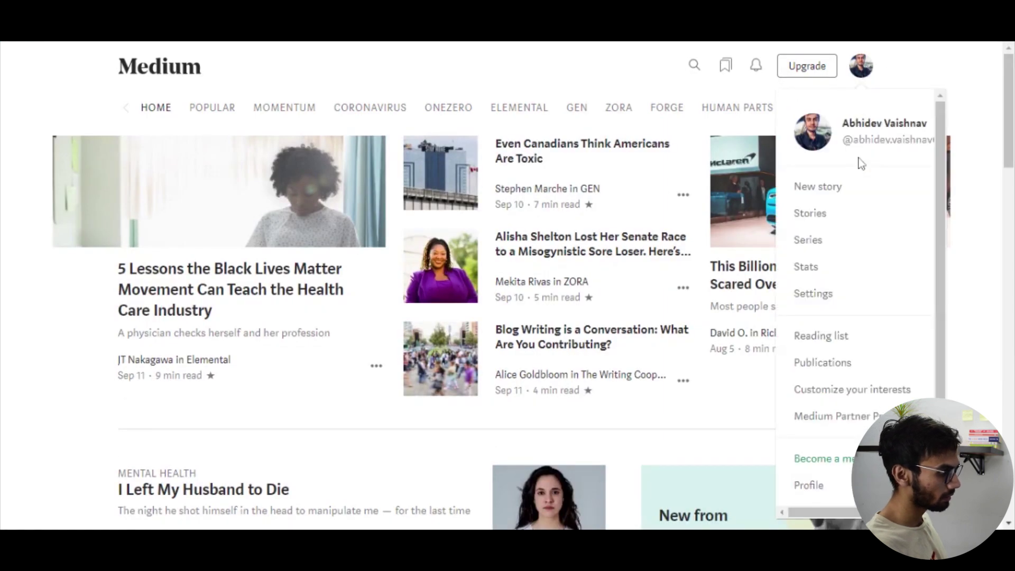
left_click(824, 416)
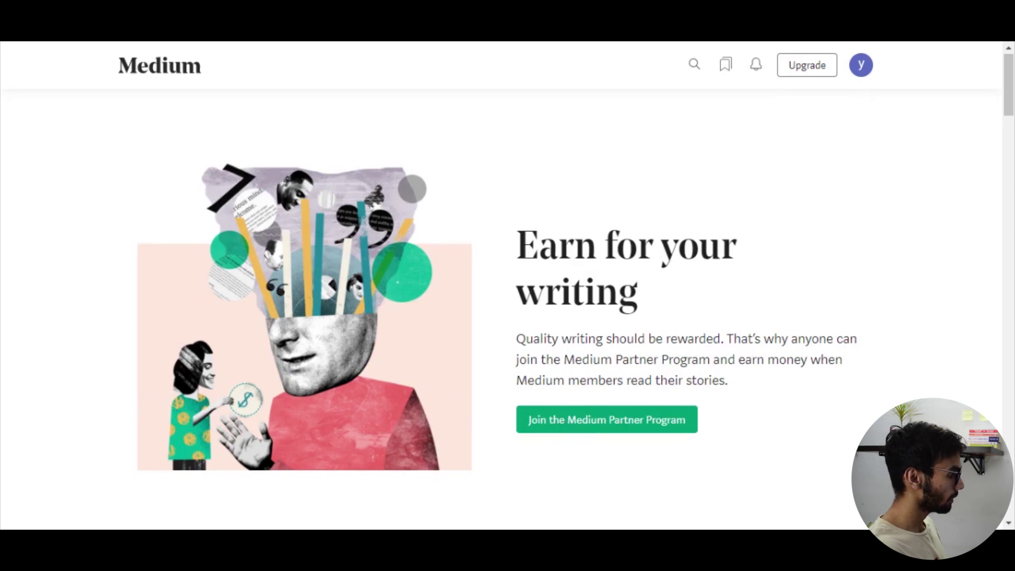
scroll(508, 285, "down", 2)
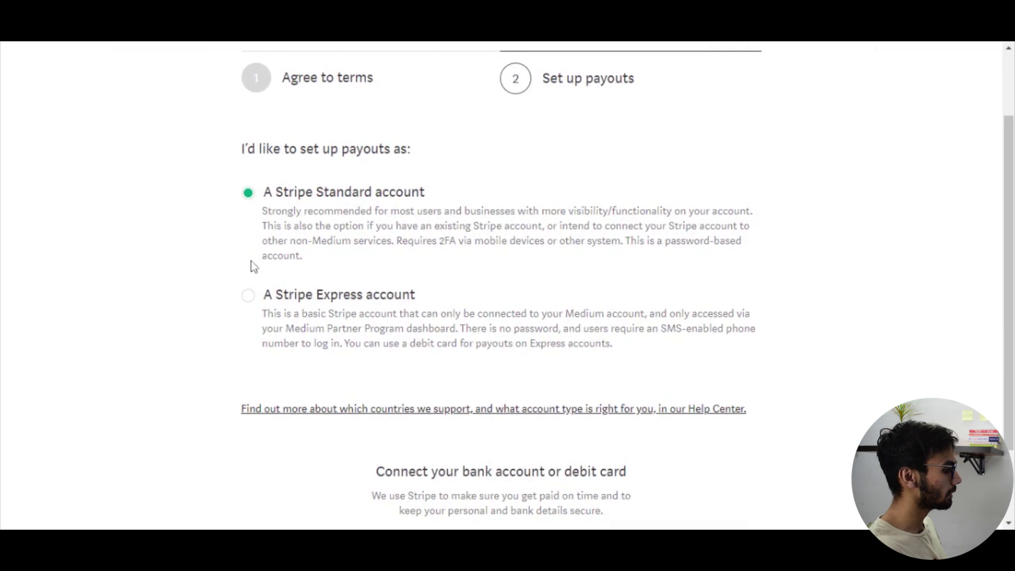
scroll(250, 300, "down", 2)
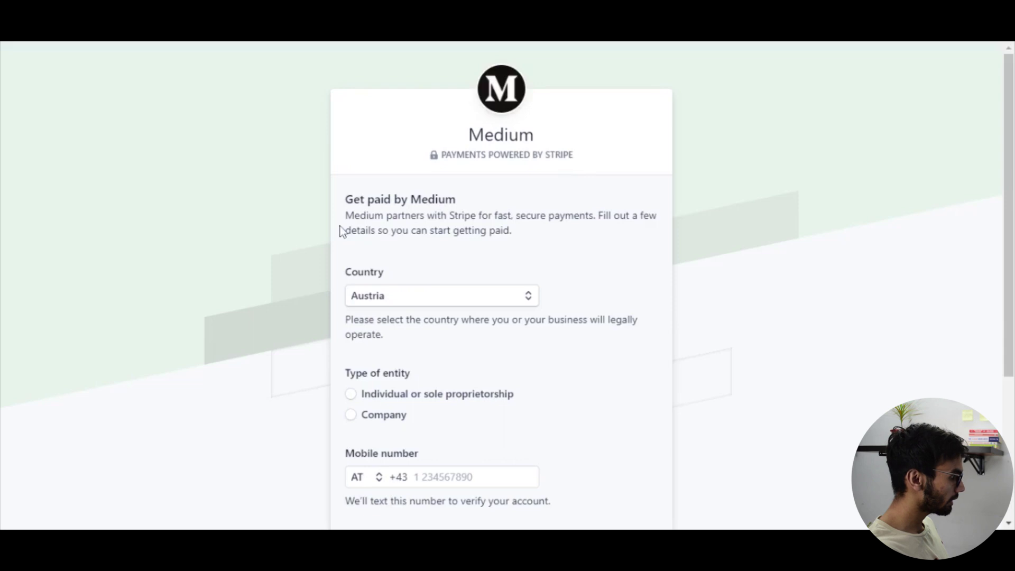
scroll(342, 230, "down", 1)
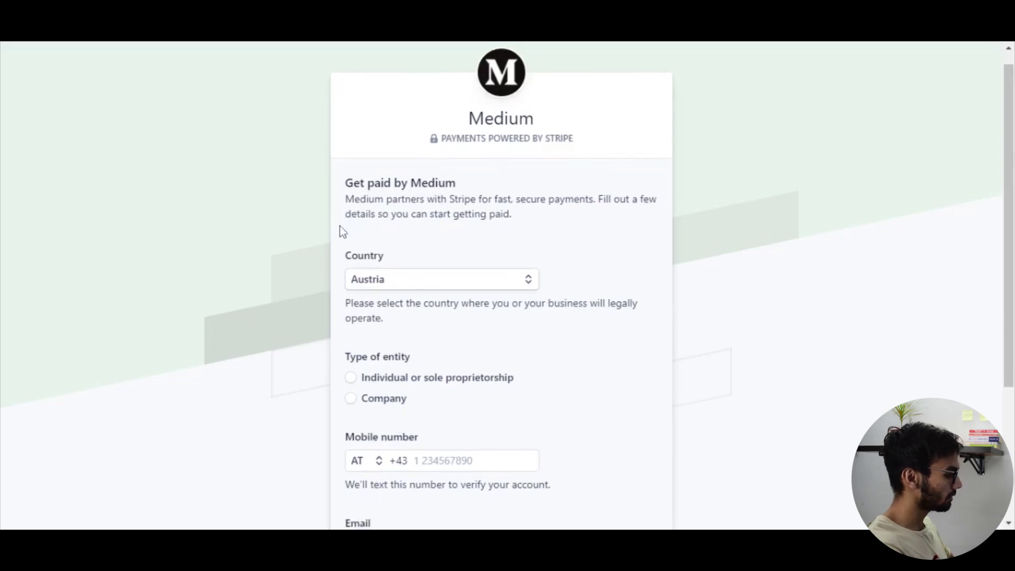
scroll(341, 230, "down", 1)
scroll(341, 230, "down", 1)
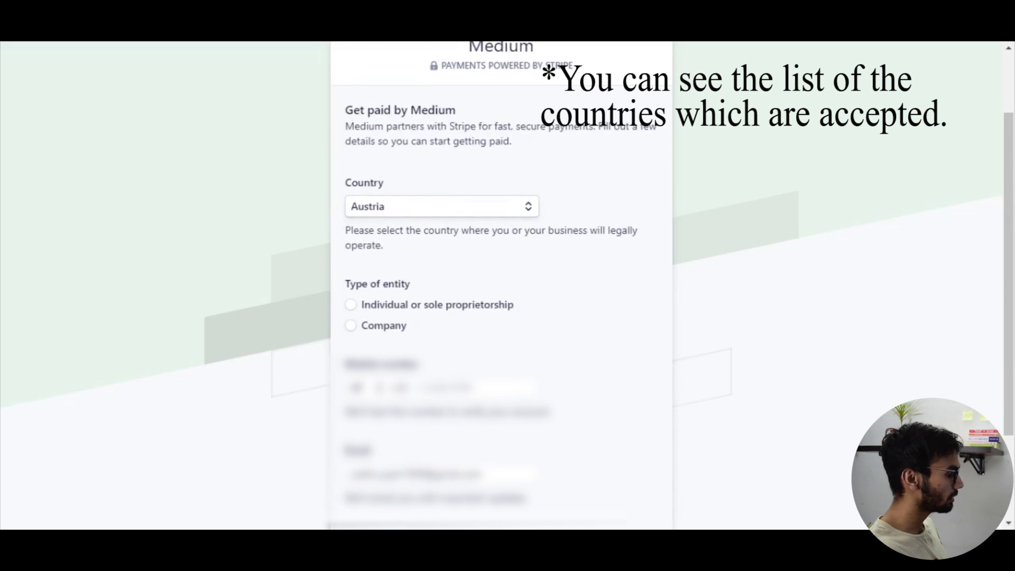
Set the payout country to United States and register as an individual.
left_click(390, 207)
key("u")
key("Down")
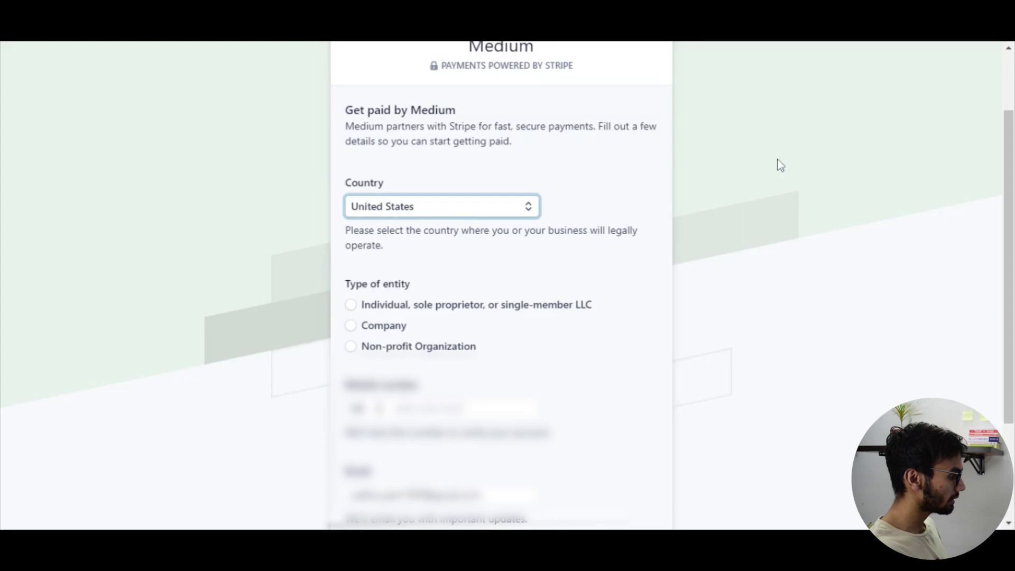
scroll(1011, 236, "down", 1)
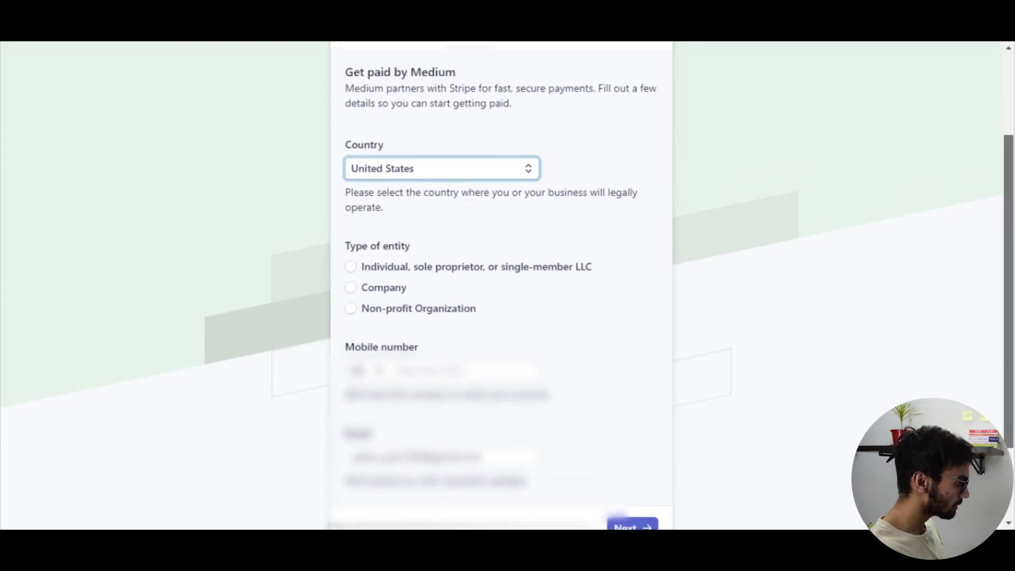
scroll(354, 256, "down", 1)
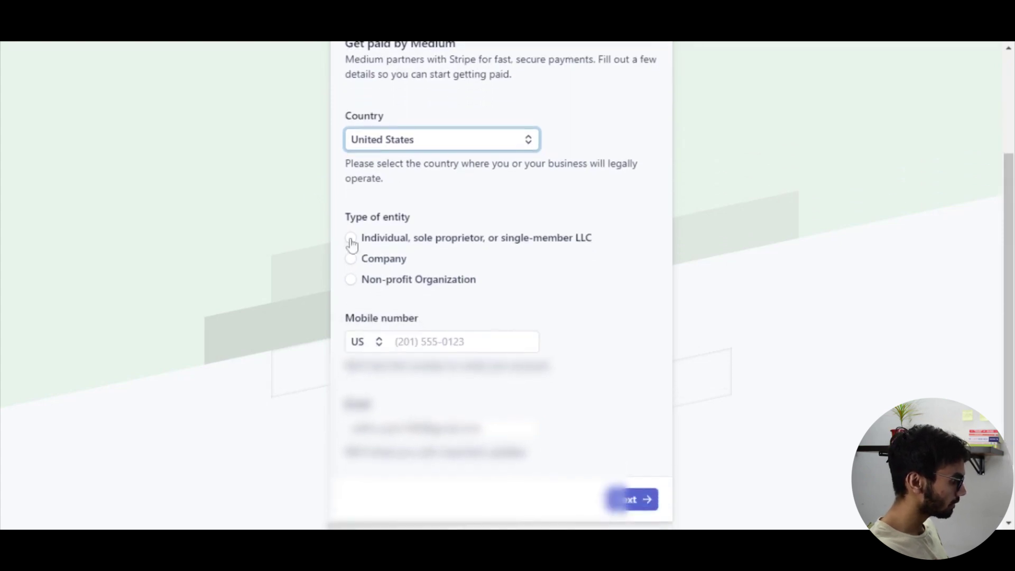
left_click(352, 239)
Enter the mobile number with the IN country code and submit the form with Next.
left_click(370, 342)
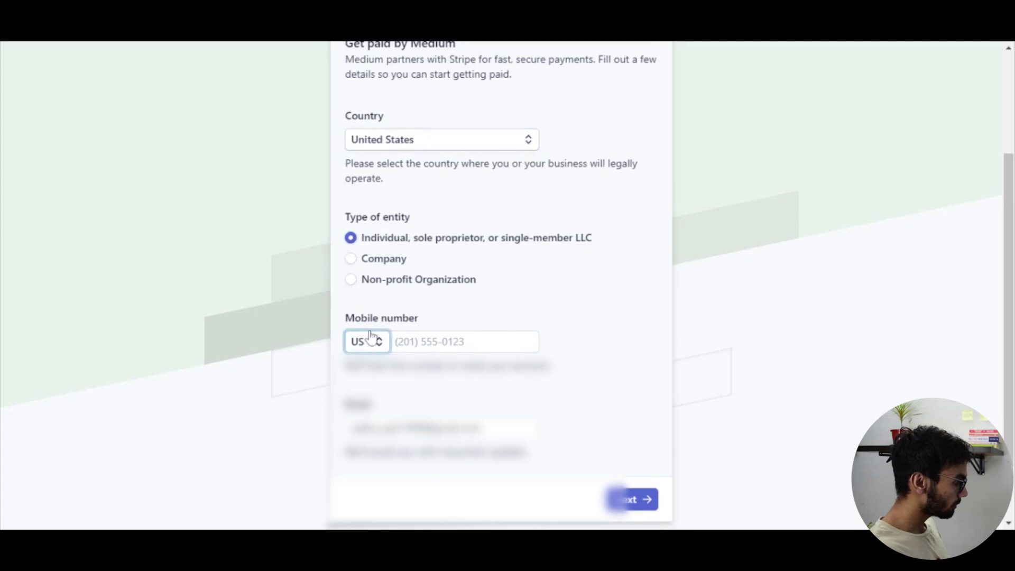
key("Up")
key("Tab")
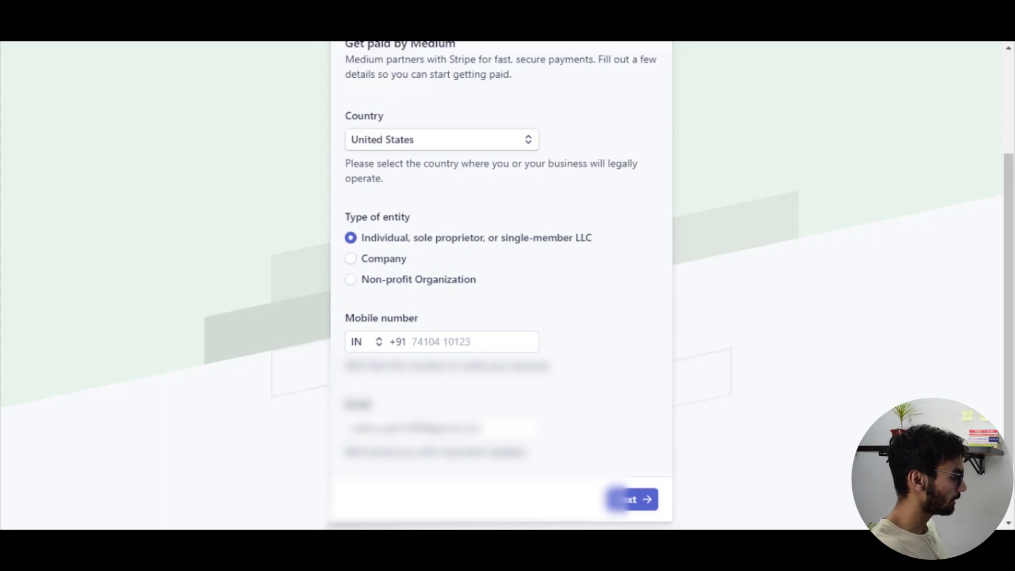
type("94")
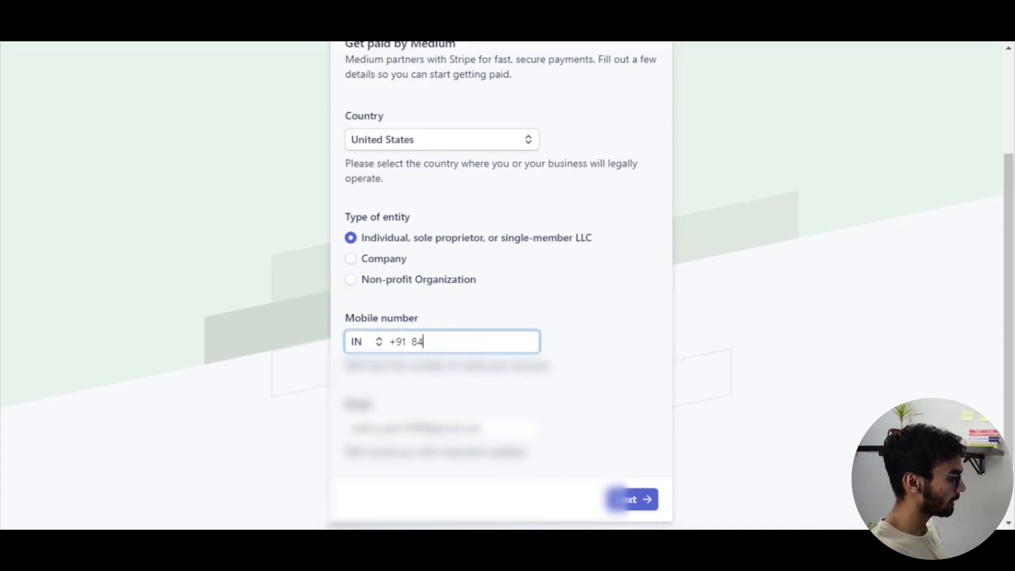
type("12345678")
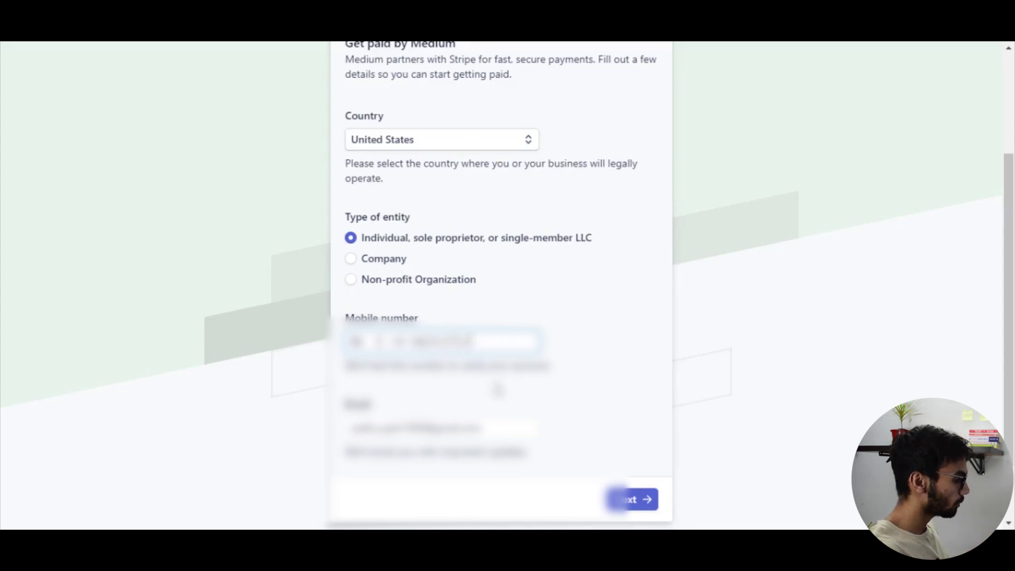
left_click(646, 501)
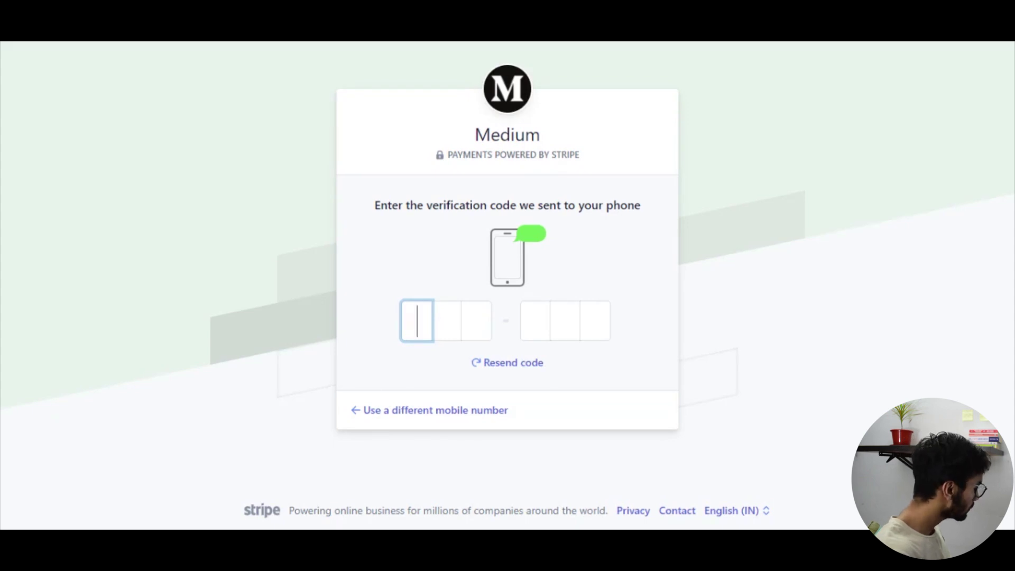
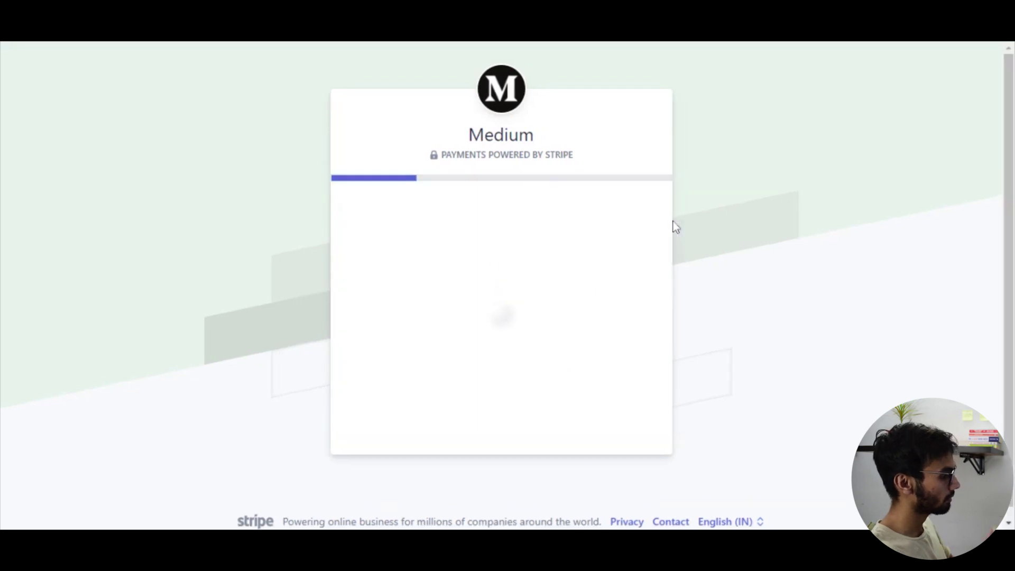
scroll(1013, 183, "down", 1)
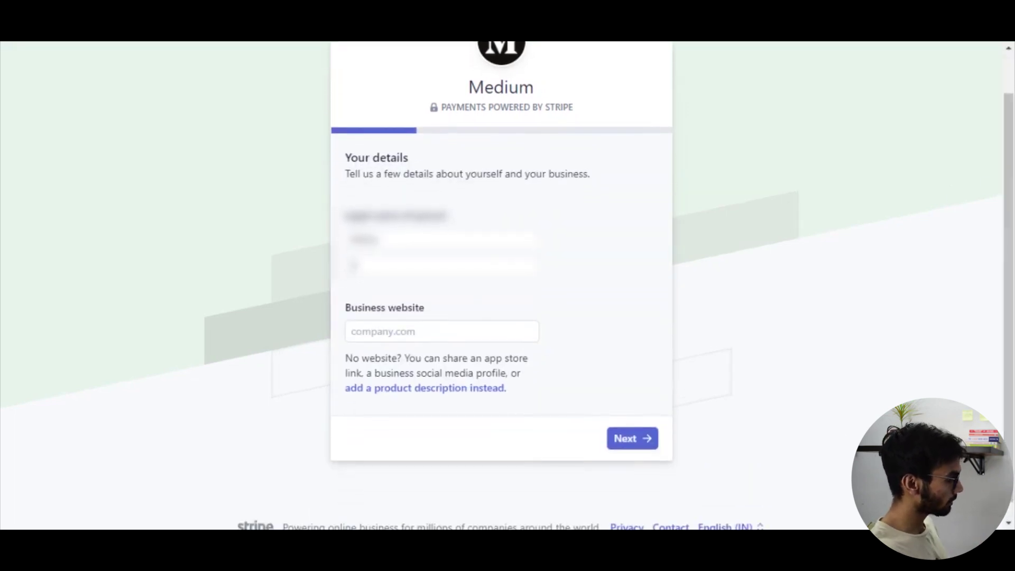
Move through the first and last name fields to reach the business website field.
key("Tab")
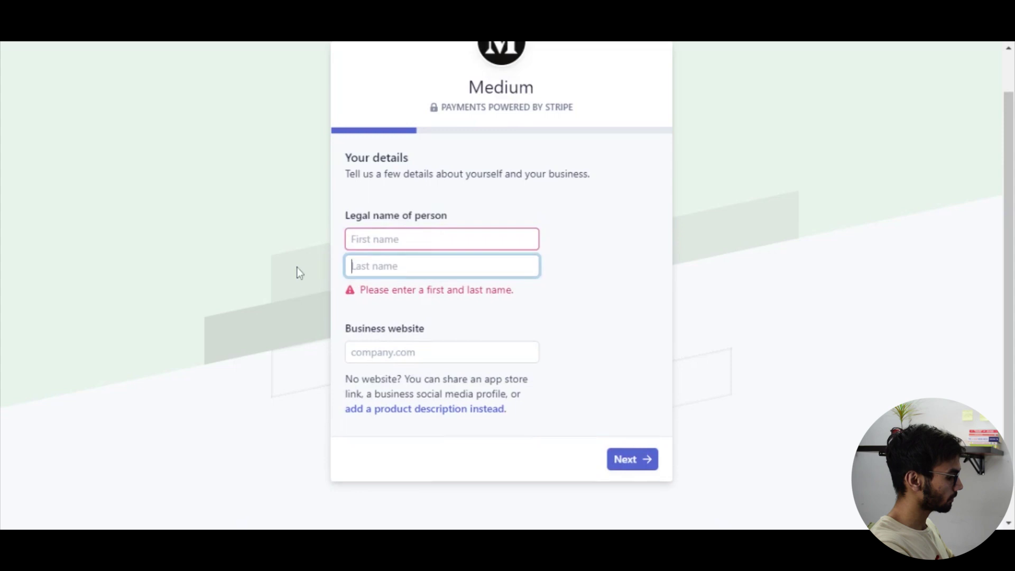
key("shift+Tab")
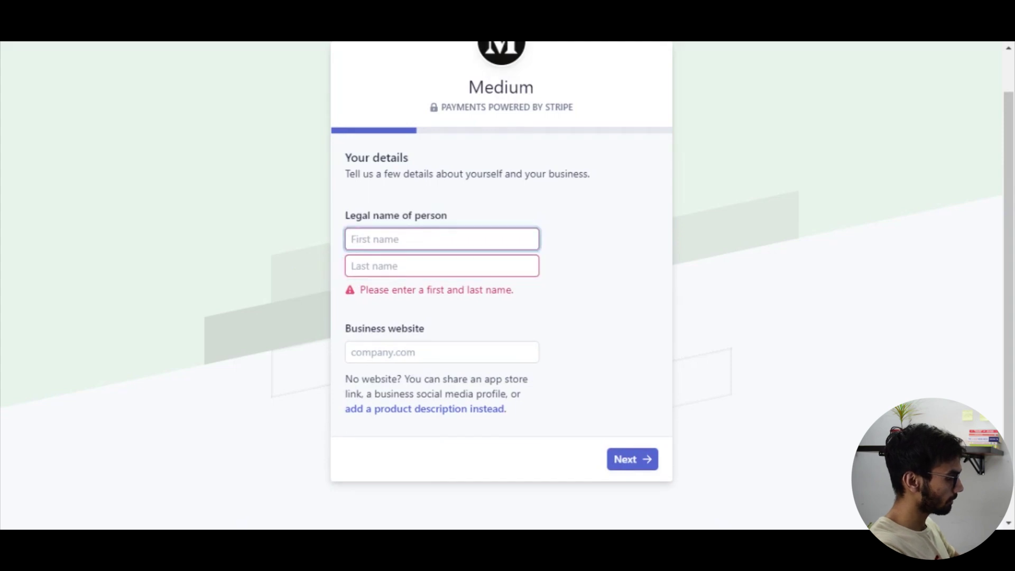
type("Fi")
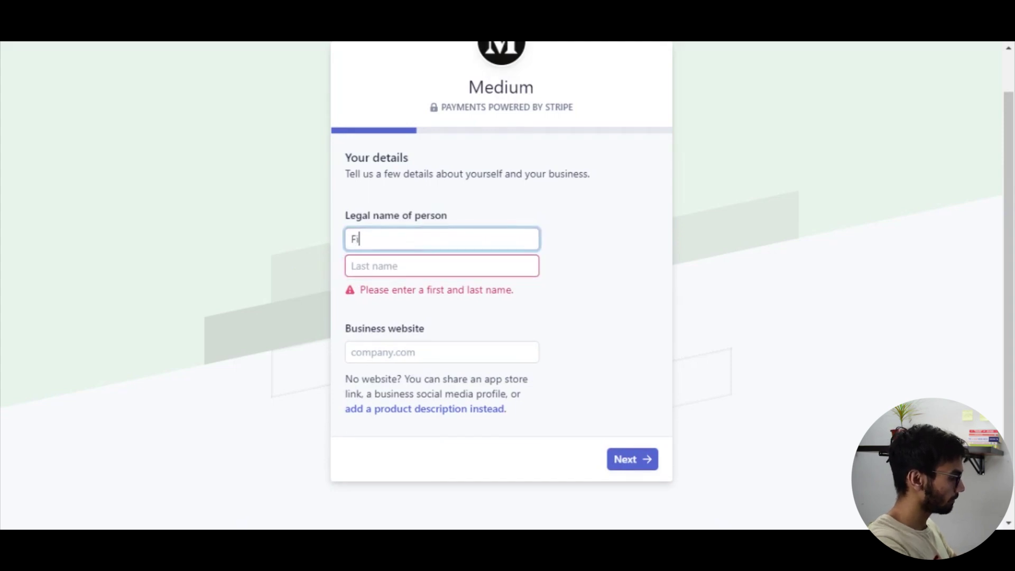
type("rst")
key("Tab")
type("Last")
key("Tab")
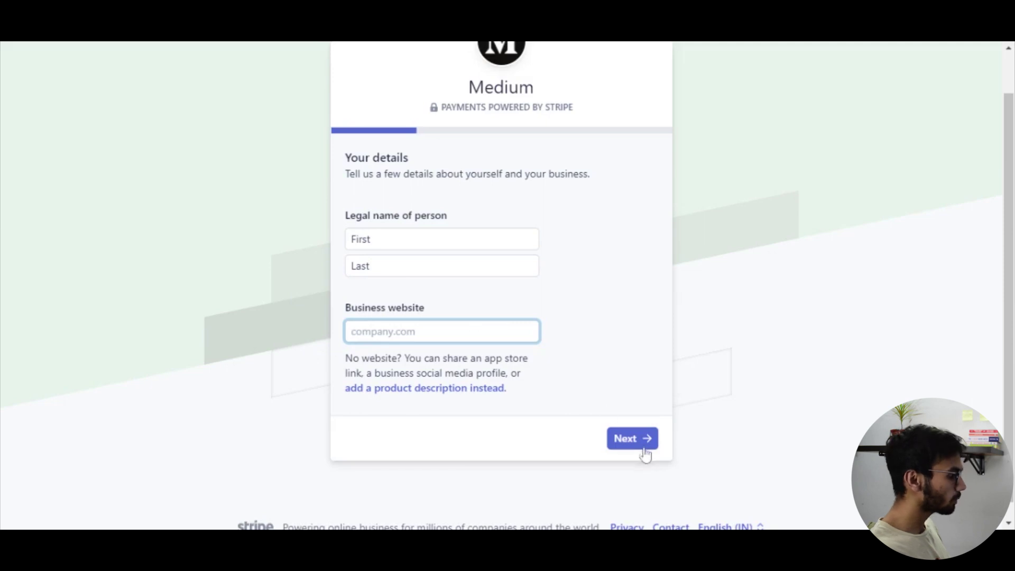
left_click(670, 46)
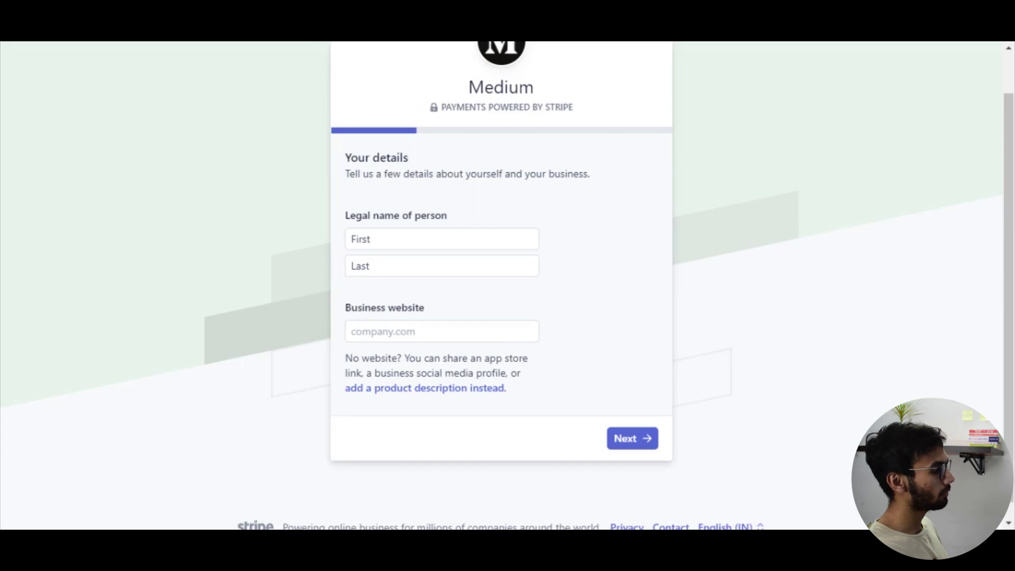
Paste the YouTube channel URL as the business website and continue with Next.
left_click(442, 327)
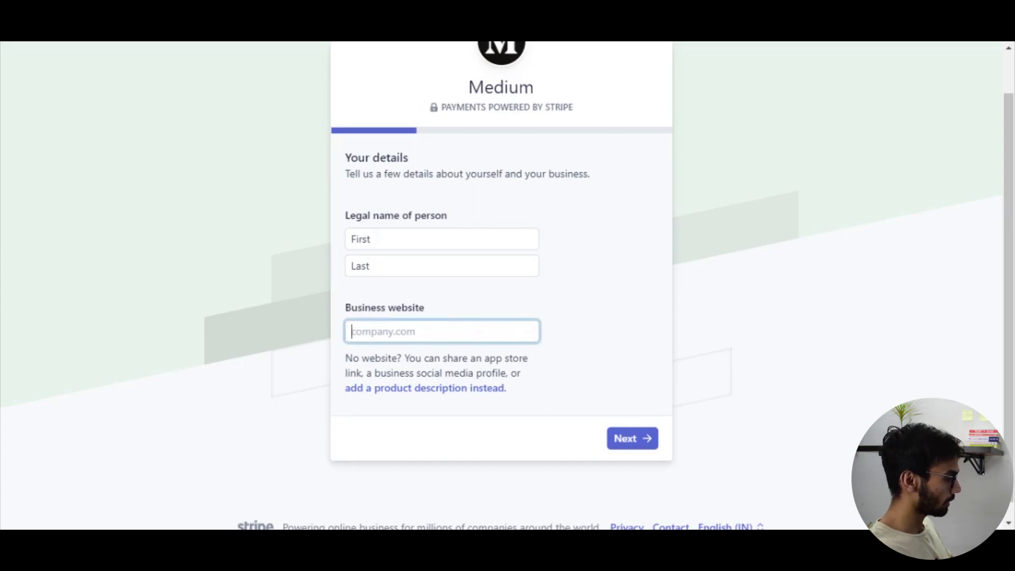
type("http://youtube.com/c/AbhidevVaishnav")
left_click_drag(543, 339, 264, 347)
key("BackSpace")
type("ww")
key("BackSpace")
key("BackSpace")
type("http://youtube.com/c/AbhidevVaishnav")
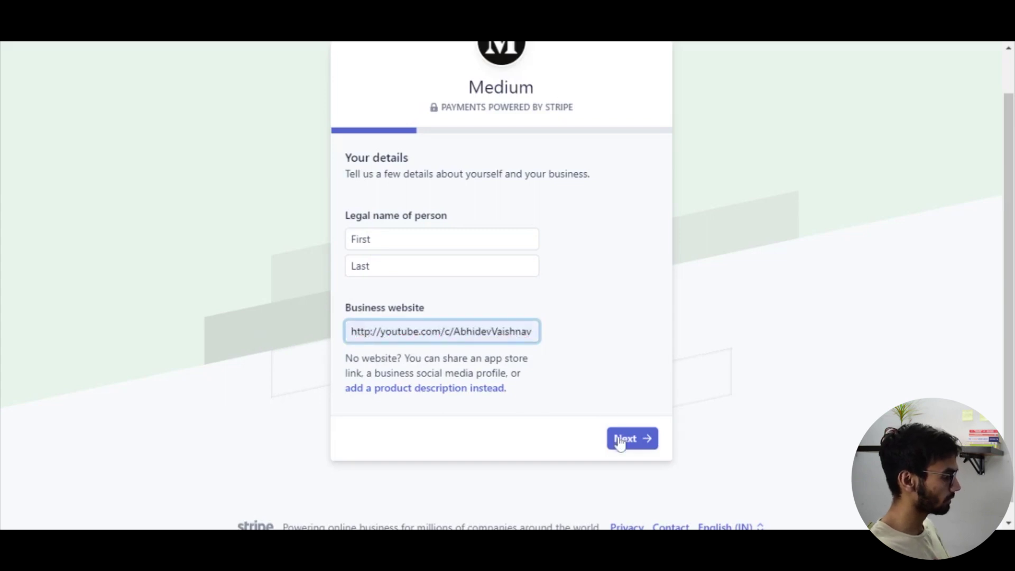
left_click(617, 441)
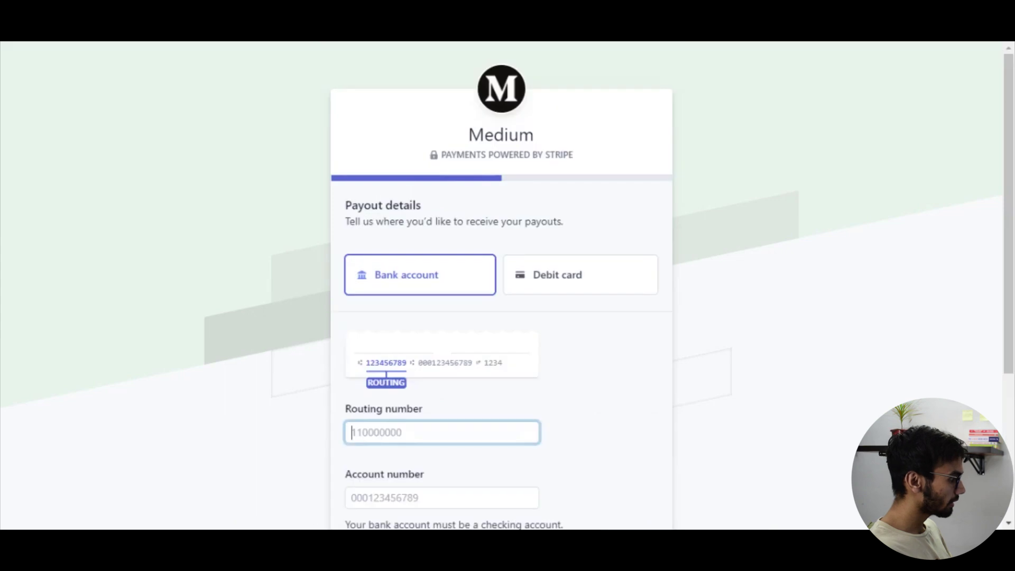
scroll(594, 227, "down", 3)
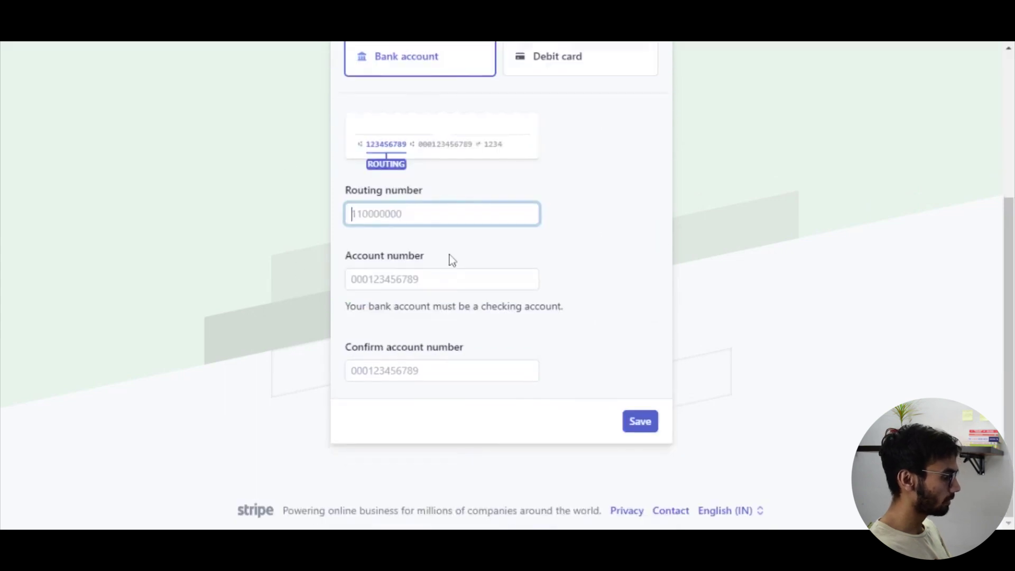
scroll(526, 154, "up", 1)
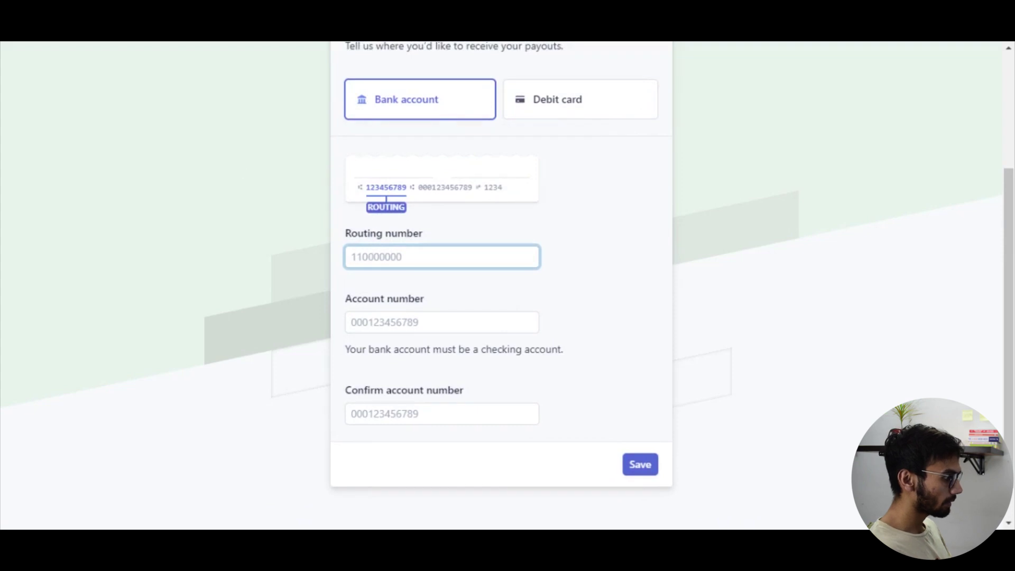
Move through the empty routing and account number fields without filling them.
key("Tab")
key("shift+Tab")
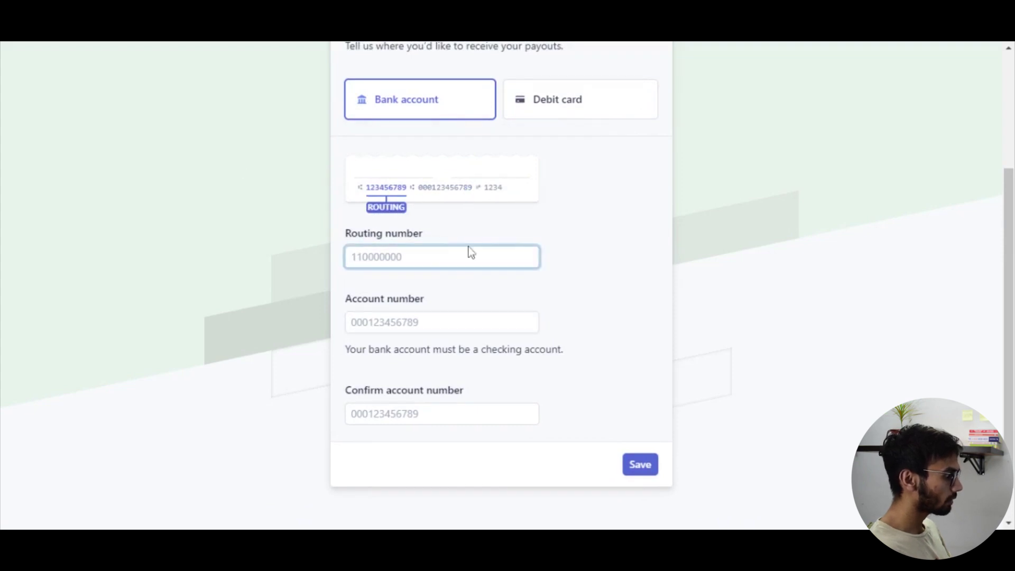
scroll(617, 199, "down", 1)
scroll(616, 199, "up", 1)
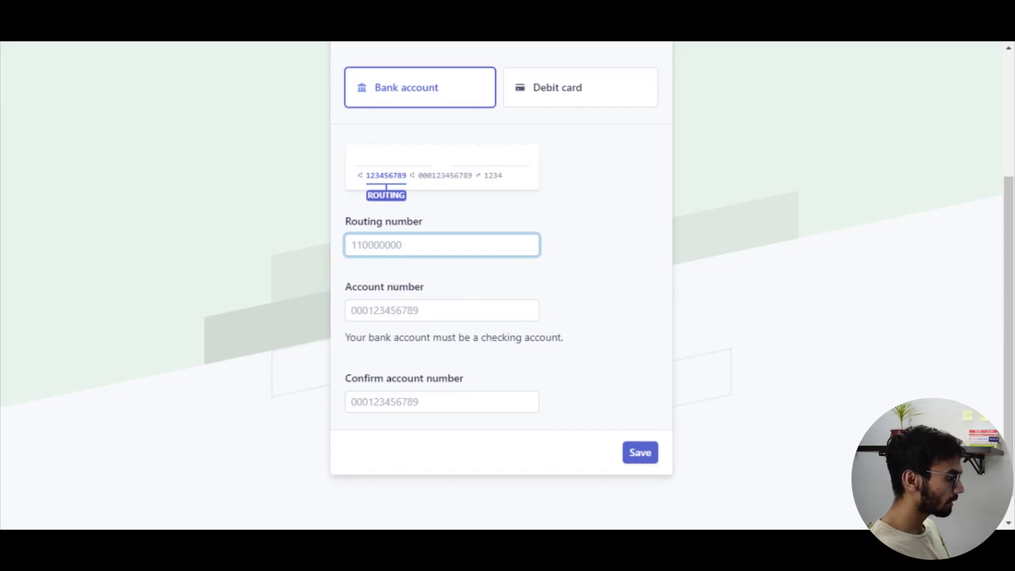
scroll(509, 286, "down", 1)
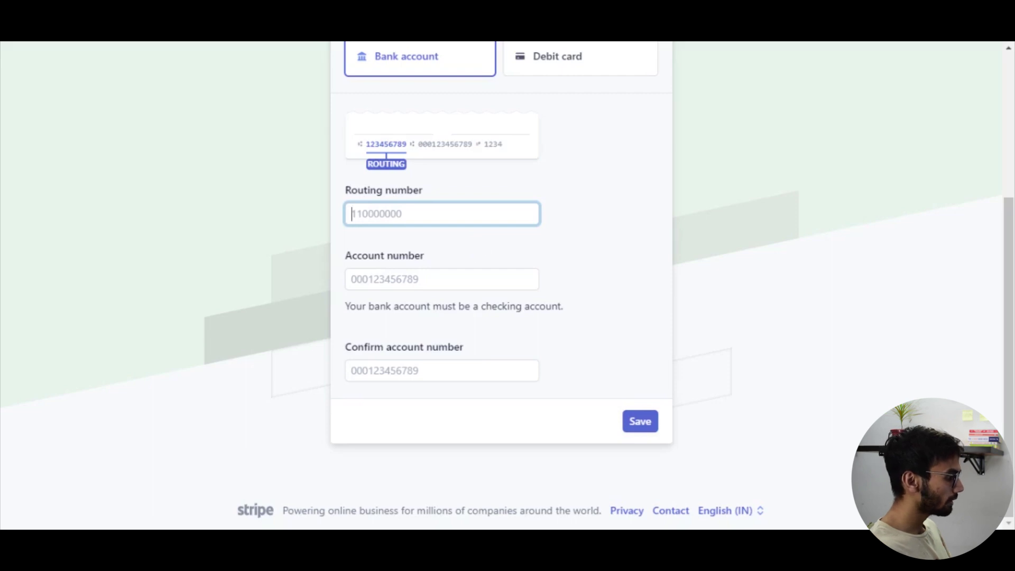
key("Tab")
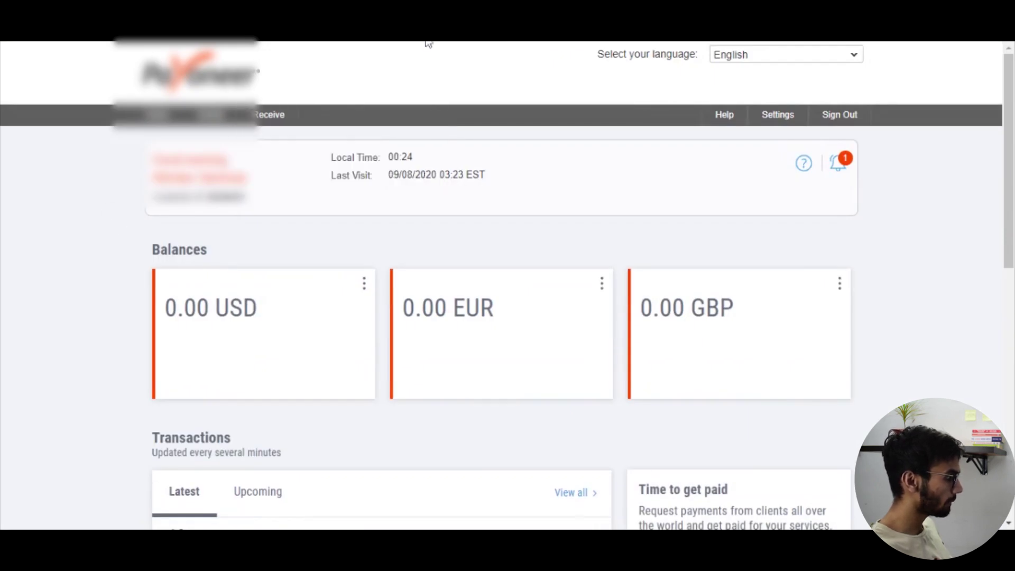
mouse_move(269, 115)
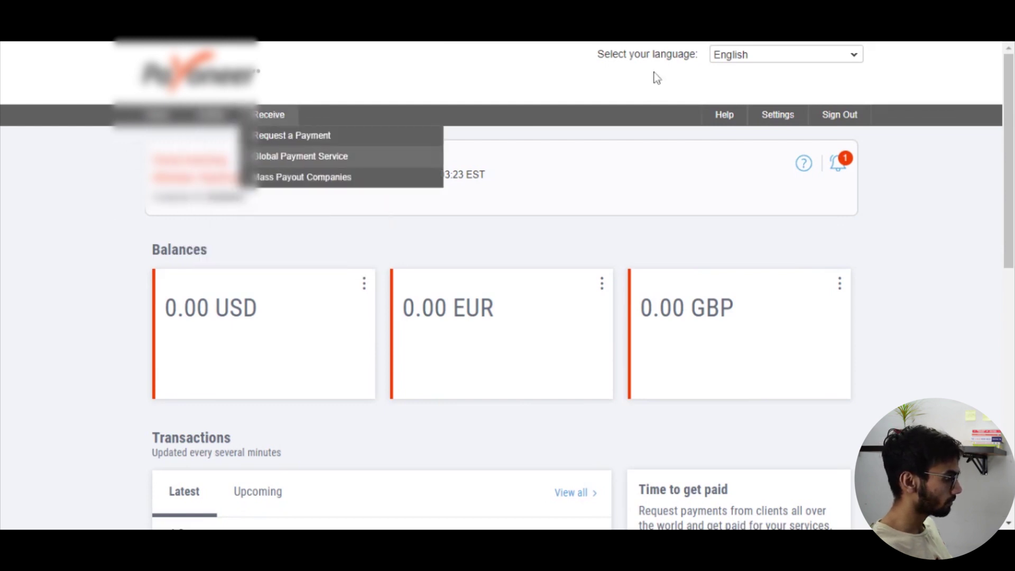
View the USA receiving account's bank details under Payoneer's Global Payment Service.
left_click(283, 159)
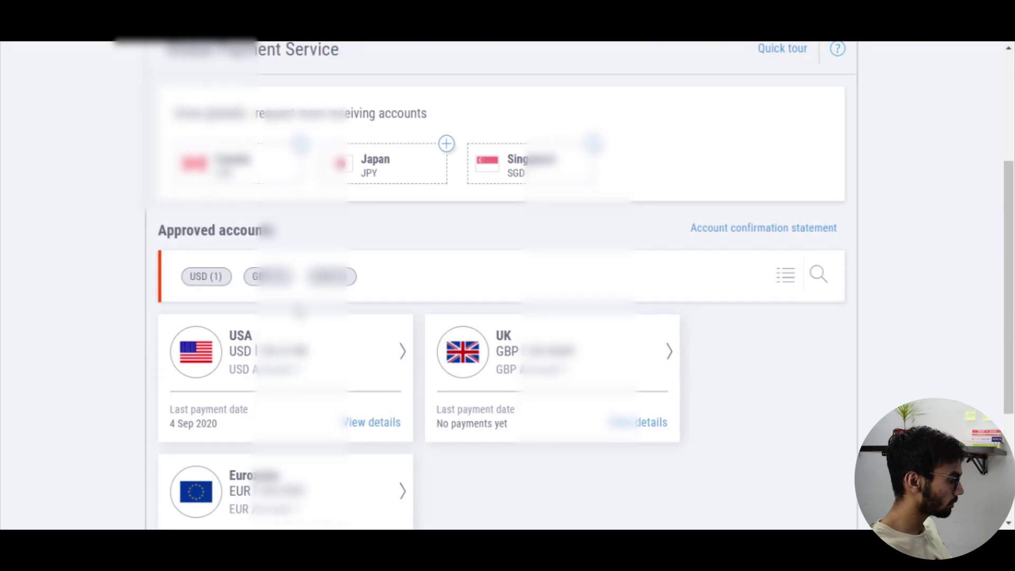
scroll(357, 278, "down", 2)
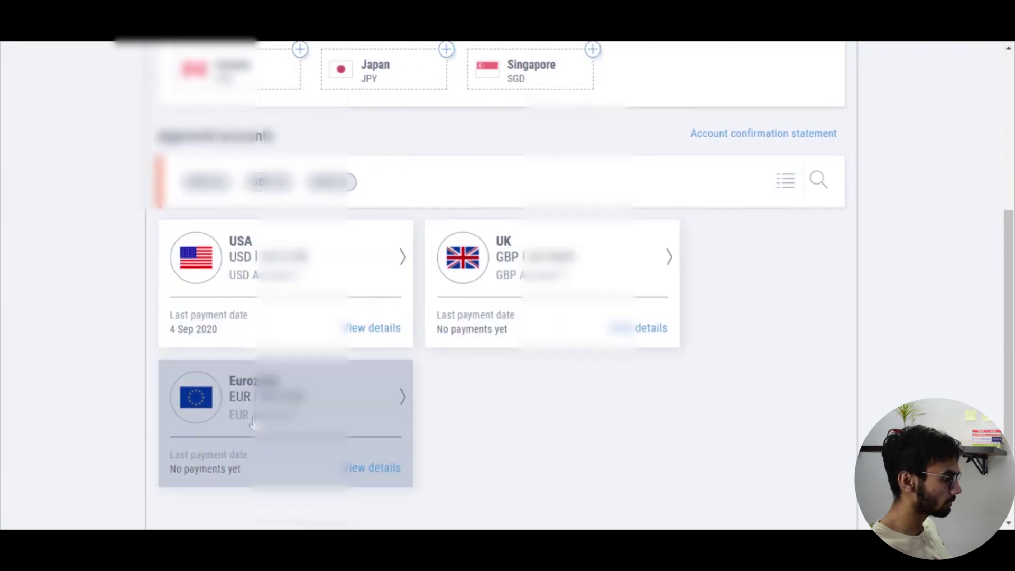
scroll(494, 346, "down", 3)
scroll(607, 369, "up", 2)
left_click(320, 242)
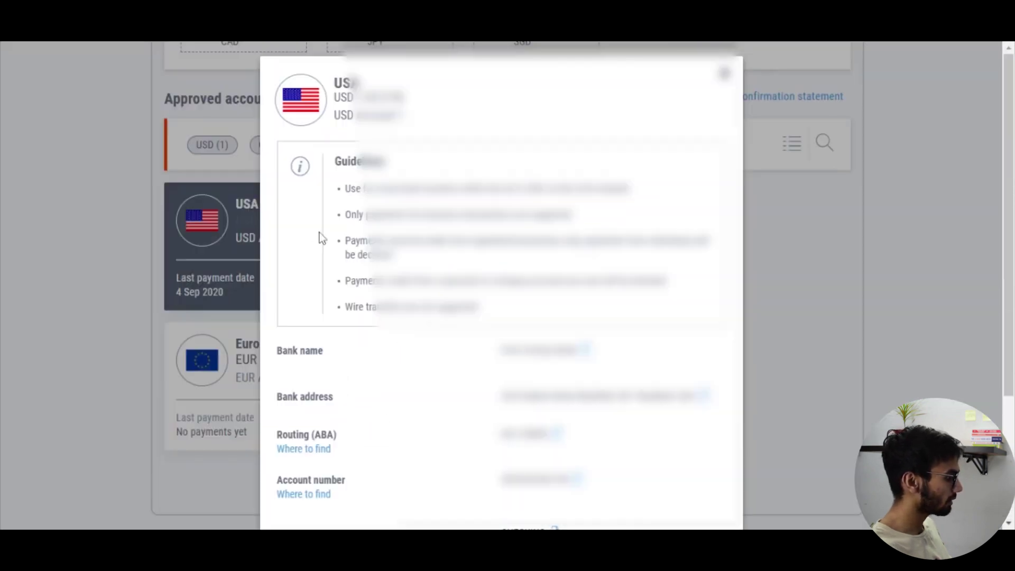
scroll(429, 309, "down", 5)
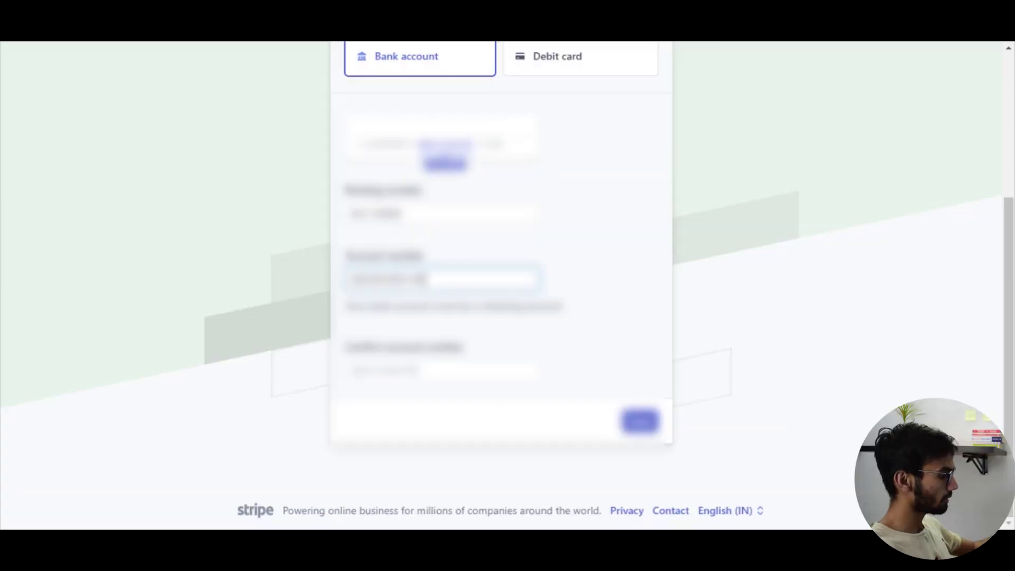
Confirm the account number, save the bank details and finish with Done on the verification summary.
key("Tab")
key("ctrl+v")
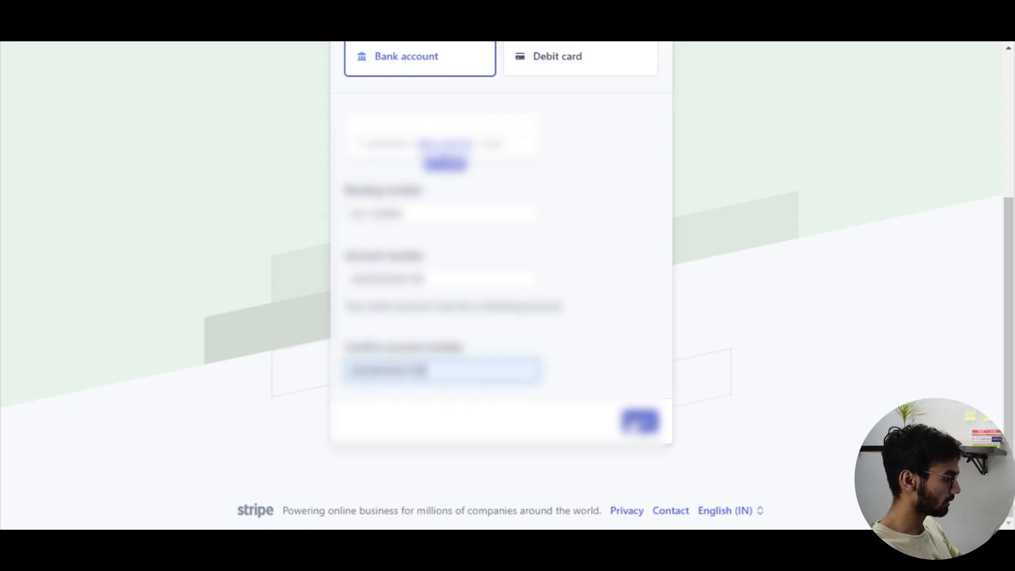
left_click(637, 422)
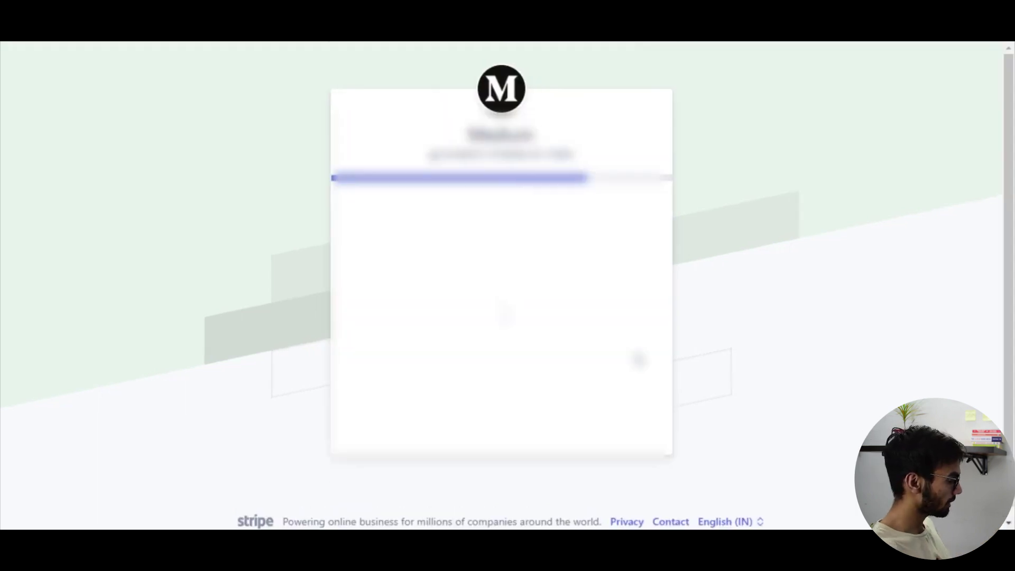
scroll(639, 360, "down", 3)
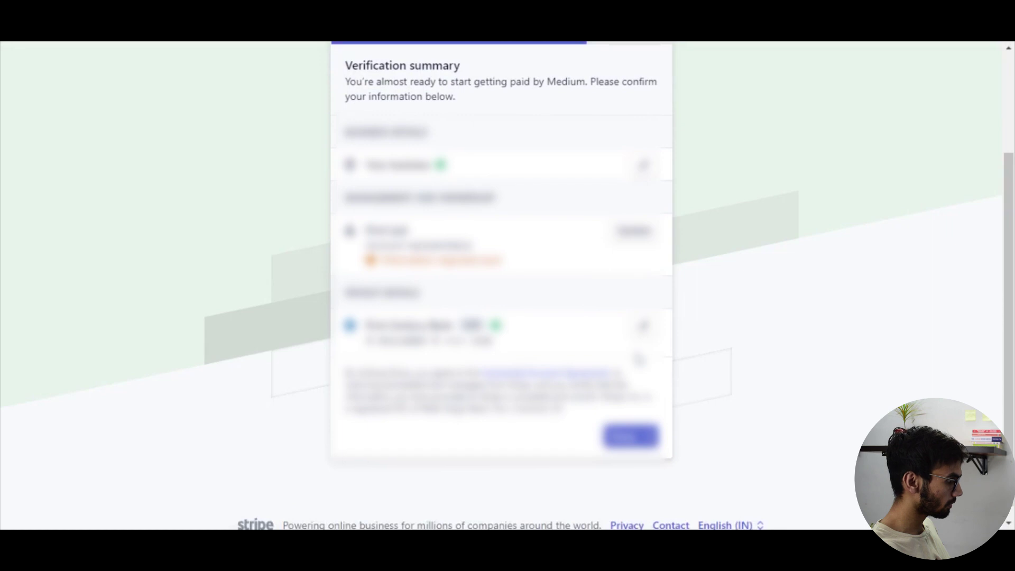
scroll(476, 298, "up", 2)
scroll(797, 294, "up", 1)
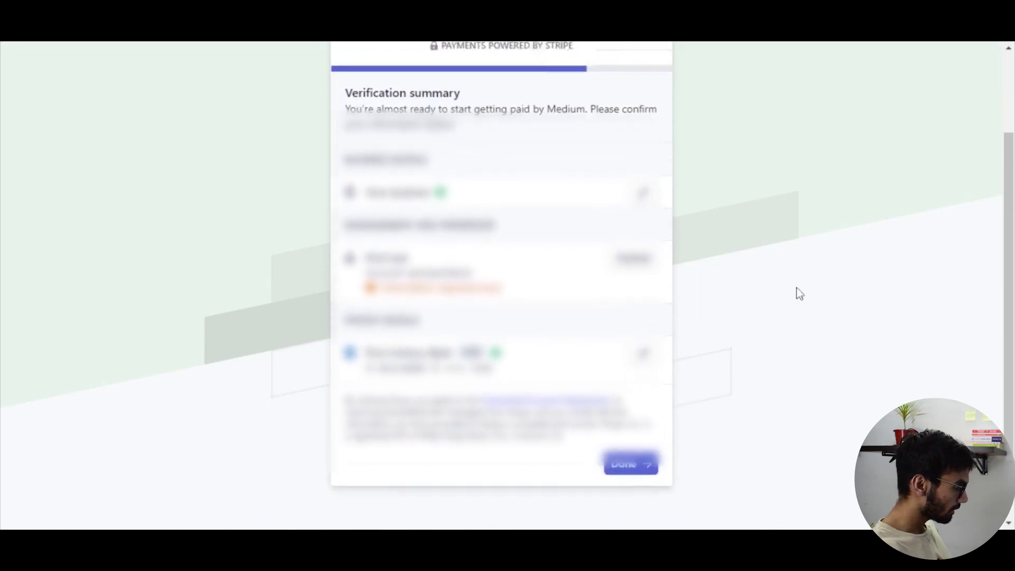
scroll(797, 294, "down", 3)
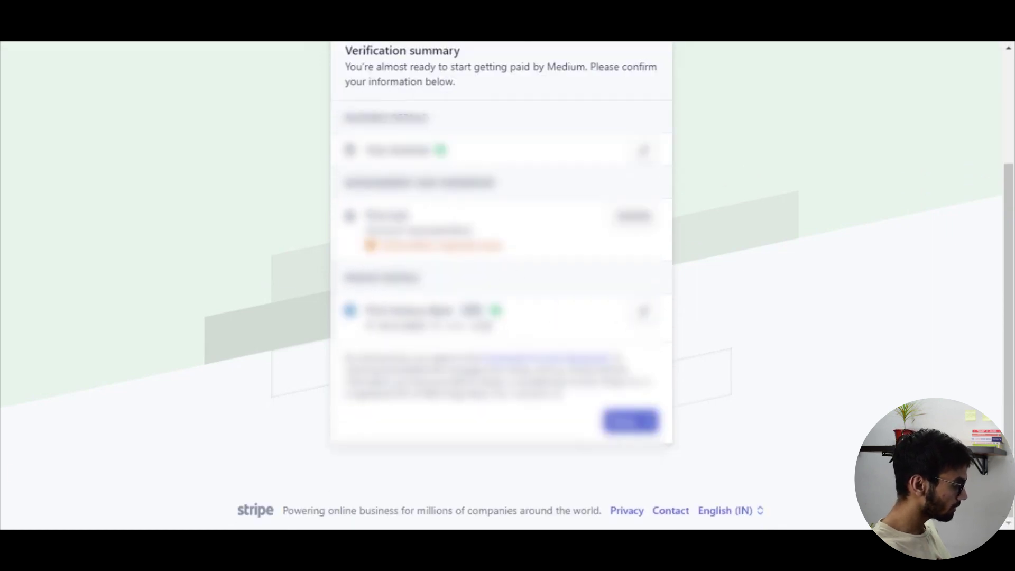
scroll(459, 251, "up", 1)
left_click(639, 459)
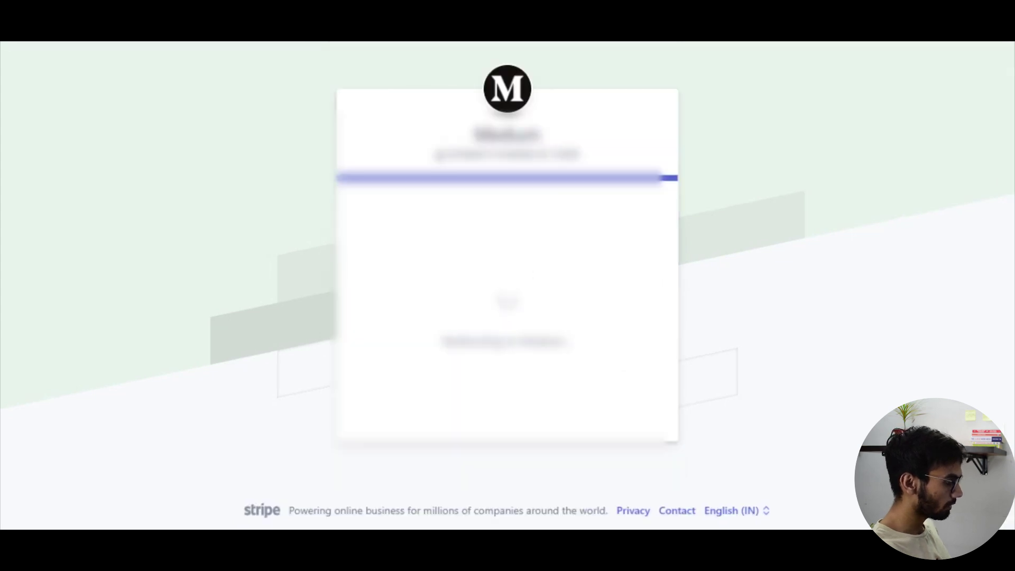
scroll(540, 273, "down", 3)
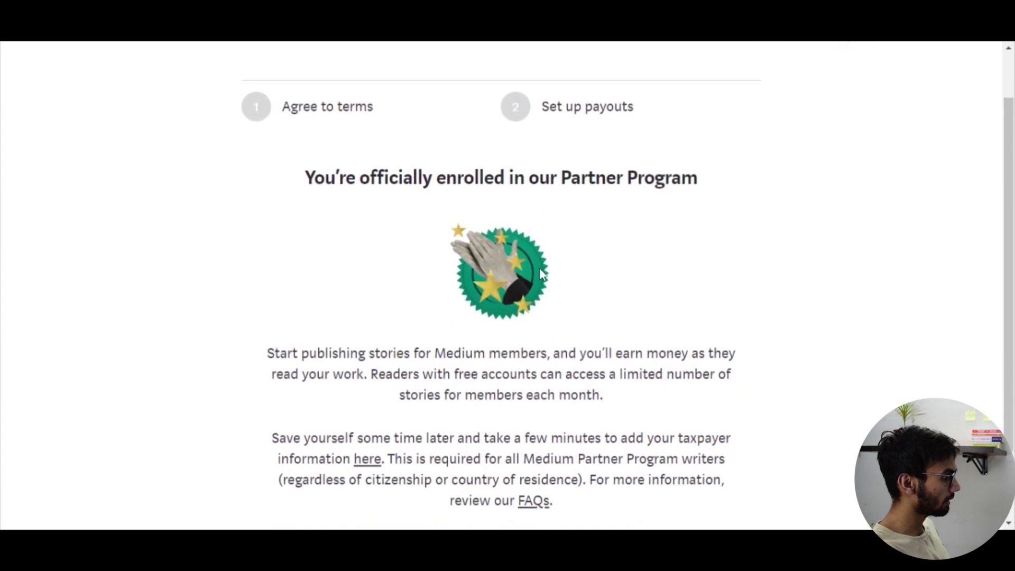
scroll(540, 274, "up", 2)
scroll(539, 274, "up", 1)
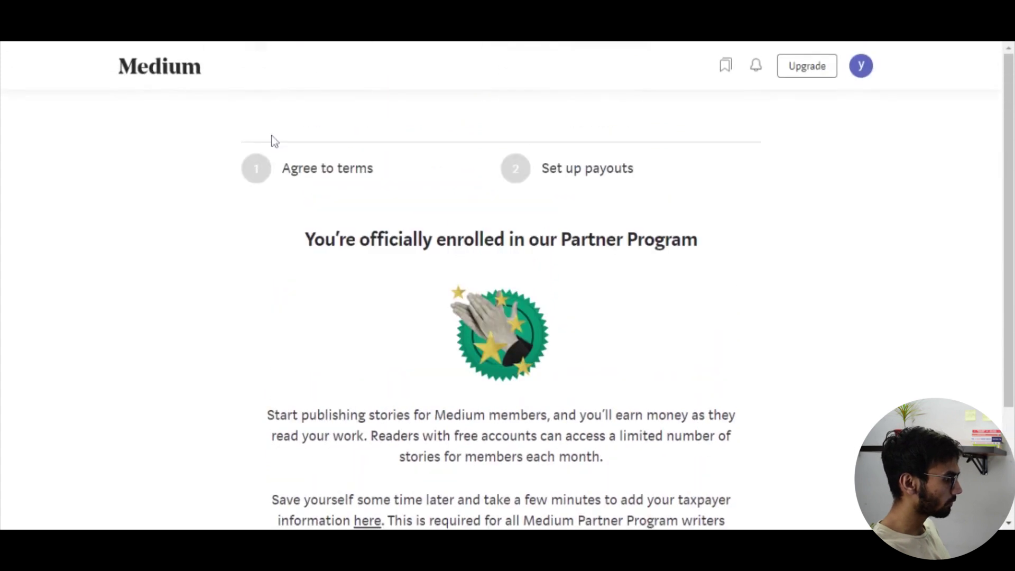
scroll(481, 158, "down", 3)
scroll(482, 158, "up", 3)
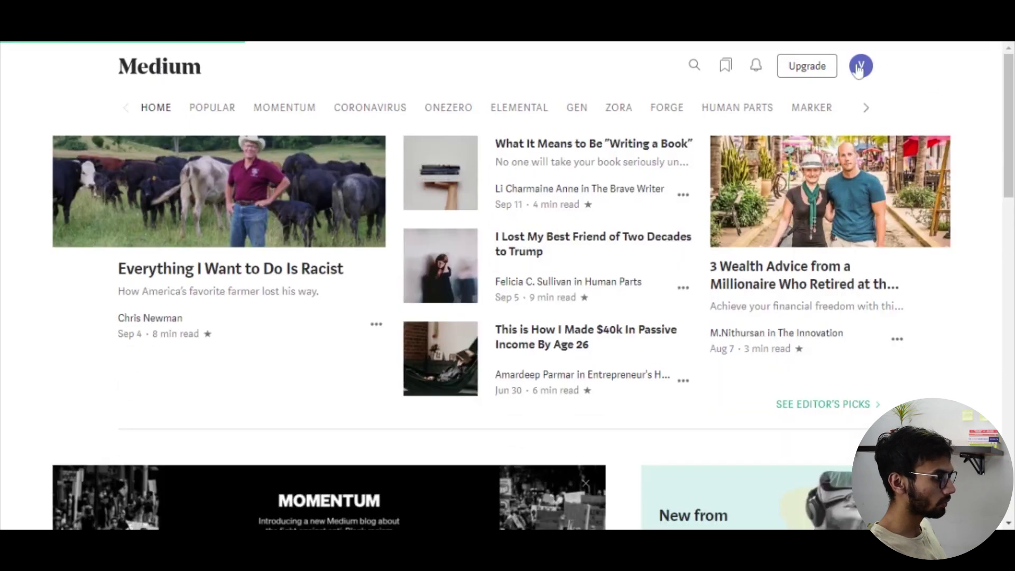
Go to the Partner Program earnings page from the avatar menu.
left_click(860, 67)
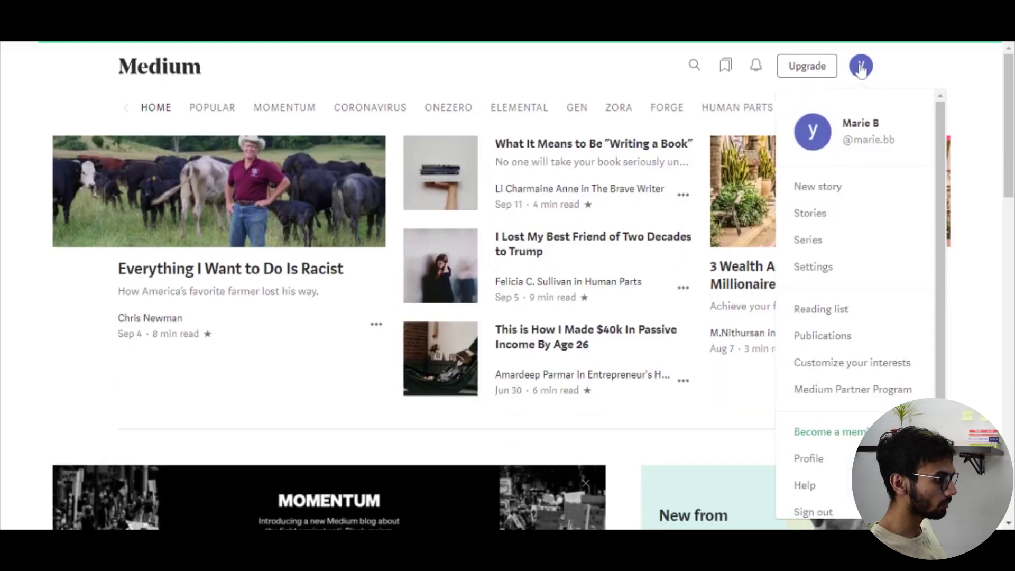
left_click(856, 390)
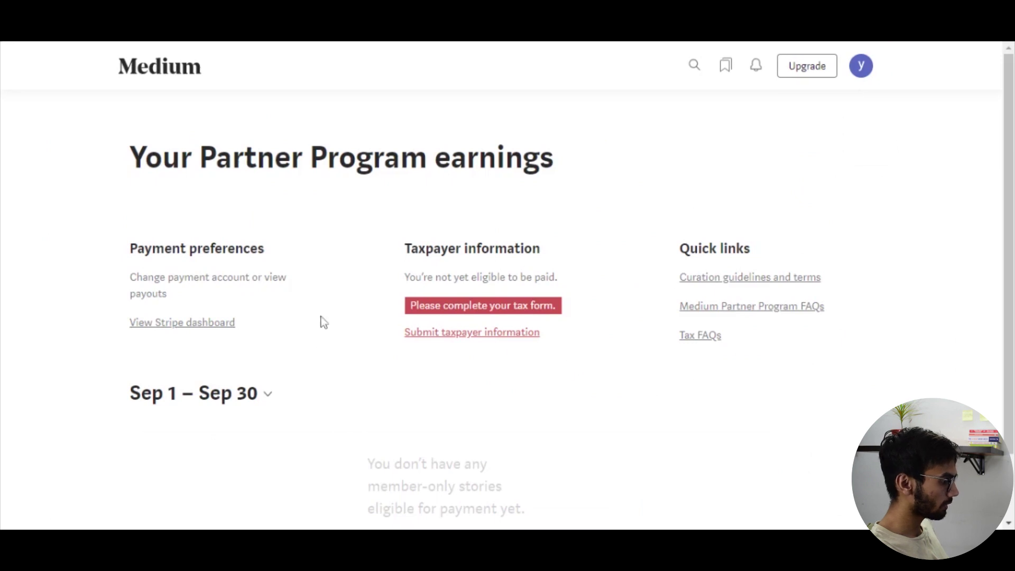